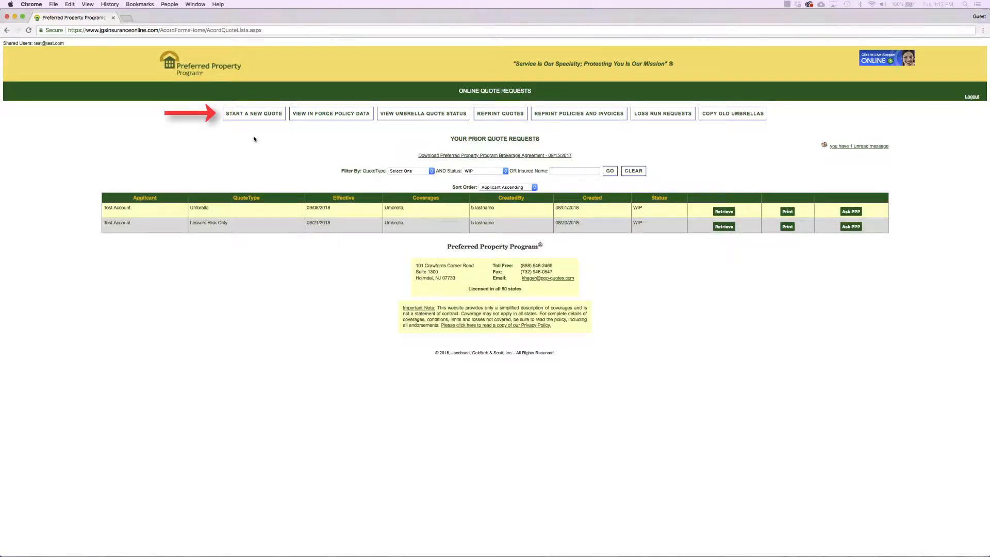
Step: Start a new quote request with the quote type Lessors Risk Only (Non-Apartment)
{"action": "left_click", "coordinate": [251, 114]}
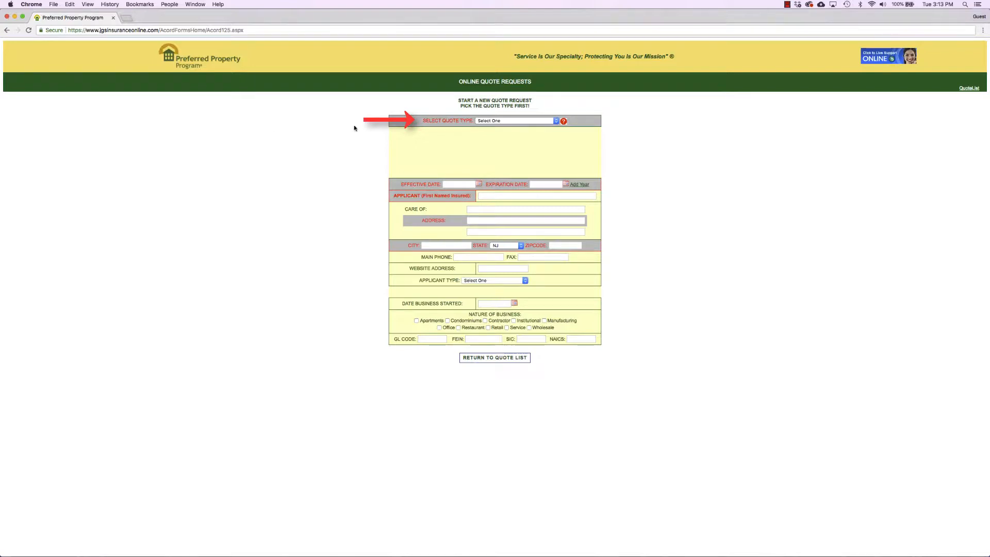
{"action": "left_click", "coordinate": [479, 121]}
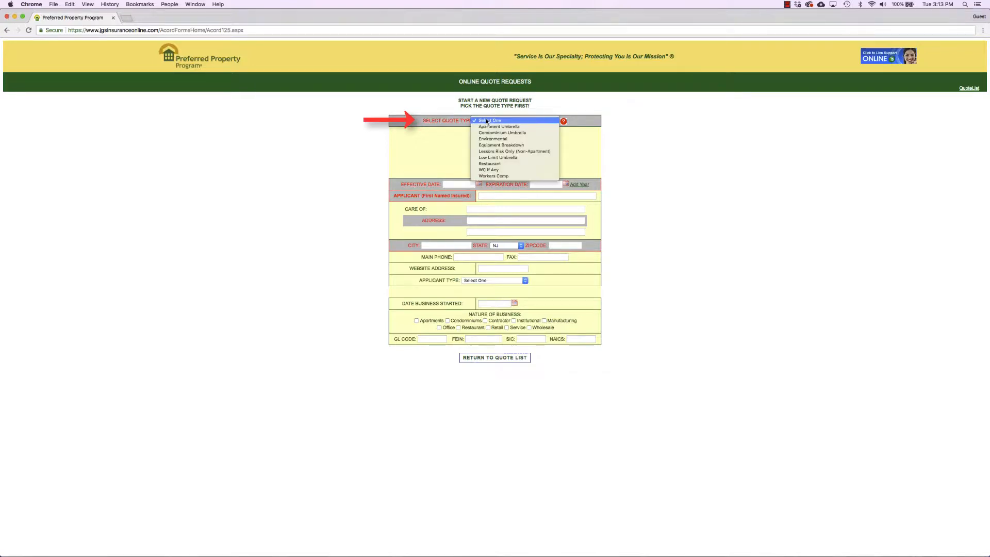
{"action": "left_click", "coordinate": [492, 152]}
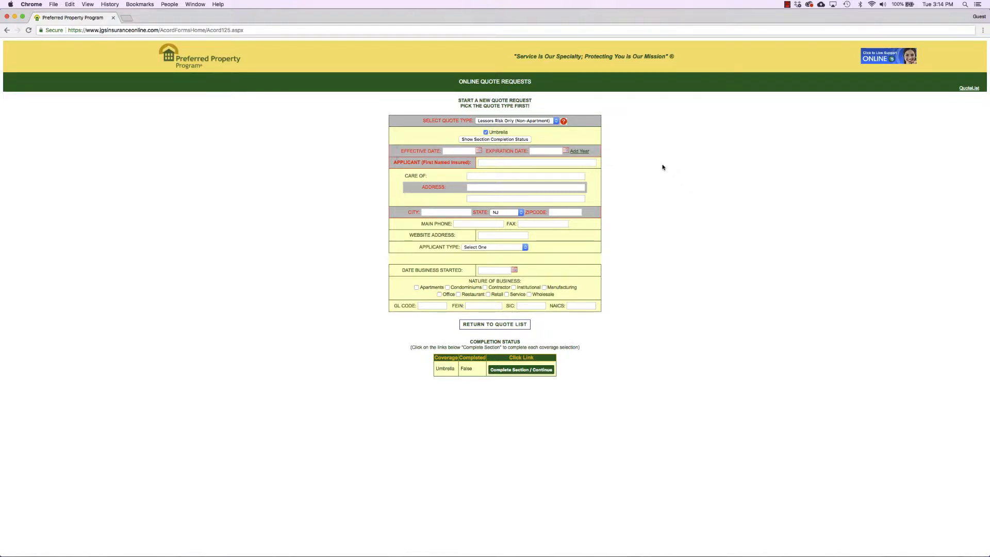
Step: Set the effective date to 09/25/2018 and the expiration date to one year after it
{"action": "left_click", "coordinate": [477, 151]}
{"action": "left_click", "coordinate": [478, 151]}
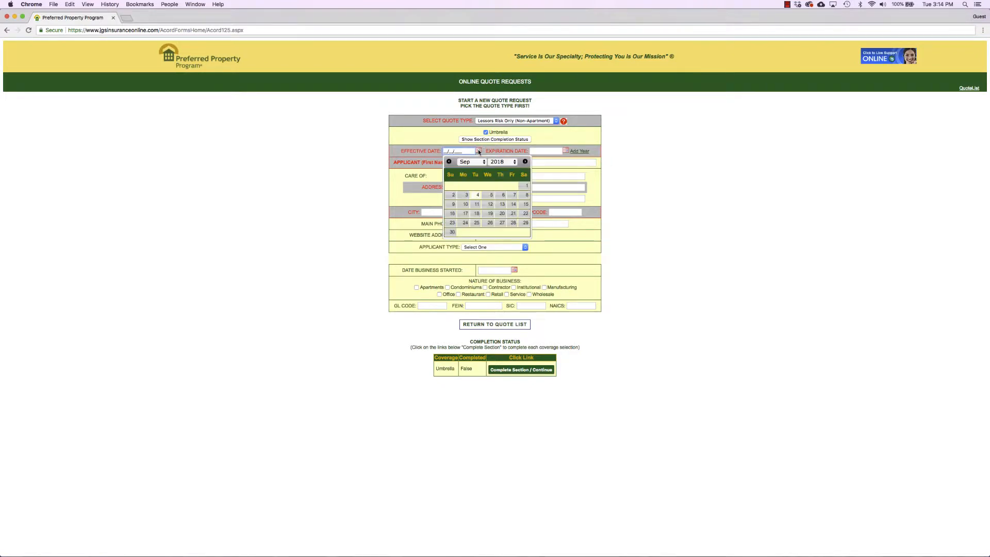
{"action": "left_click", "coordinate": [476, 223]}
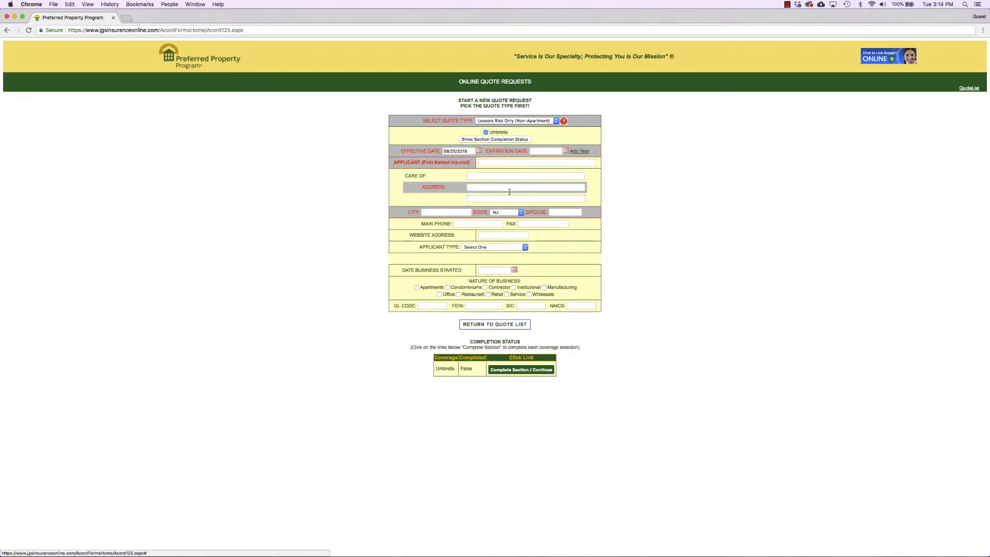
{"action": "left_click", "coordinate": [576, 152]}
Step: Enter Test as the first named insured and fill in the applicant's street address and city
{"action": "left_click", "coordinate": [591, 162]}
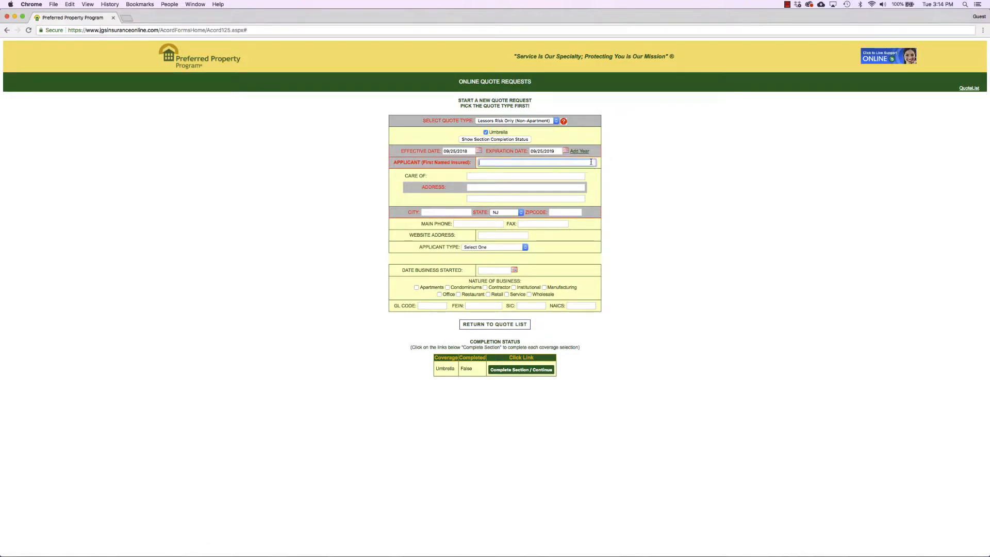
{"action": "type", "text": "Test"}
{"action": "left_click", "coordinate": [579, 187]}
{"action": "type", "text": "123 Main Street"}
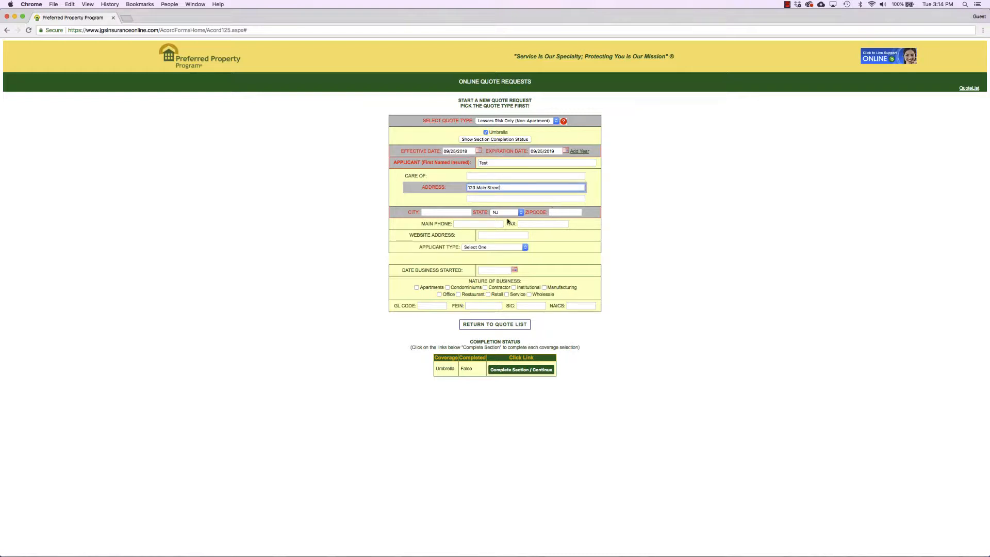
{"action": "left_click", "coordinate": [466, 213]}
{"action": "type", "text": "Holmdel"}
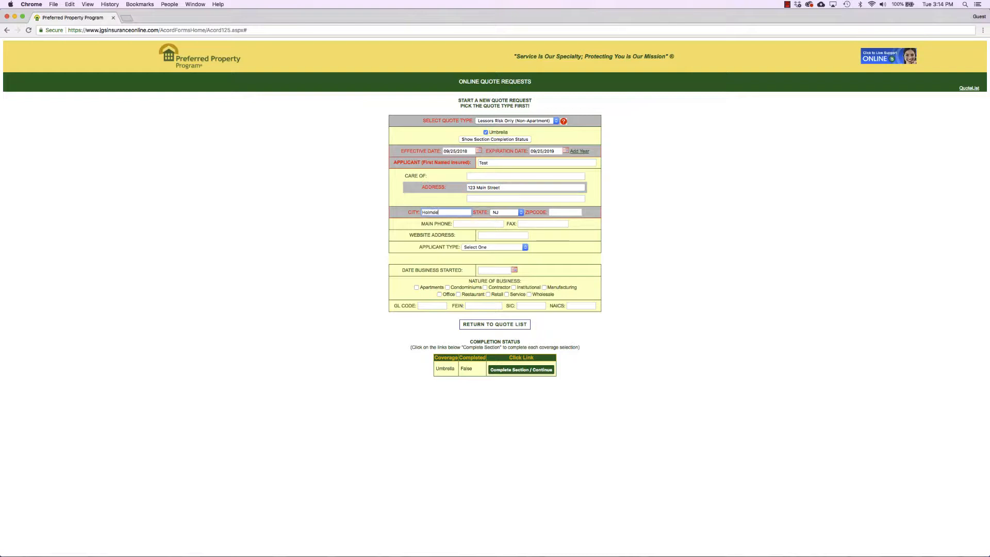
{"action": "key", "text": "Tab"}
{"action": "key", "text": "Tab"}
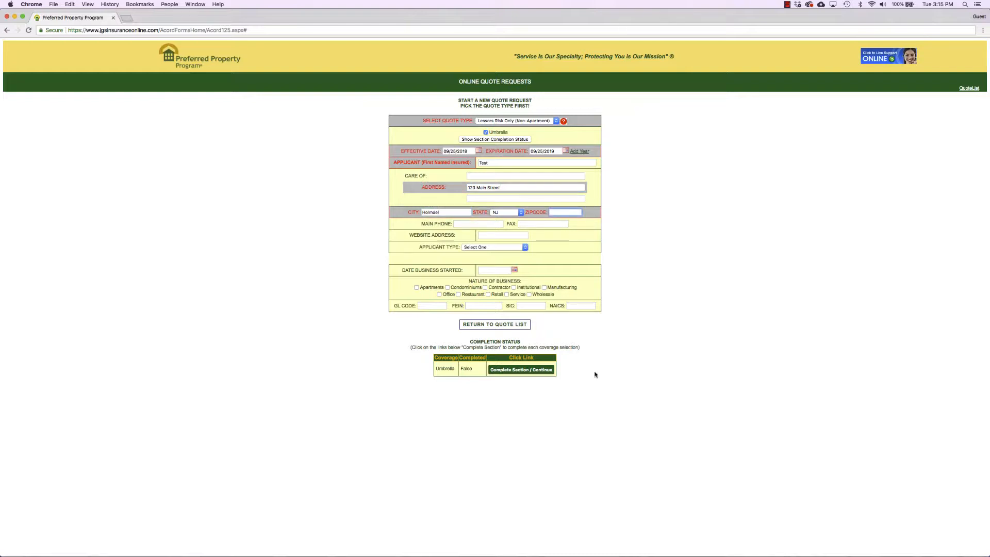
Step: Fill in the required zip code of the applicant's address and continue to the Umbrella coverage section
{"action": "left_click", "coordinate": [531, 373]}
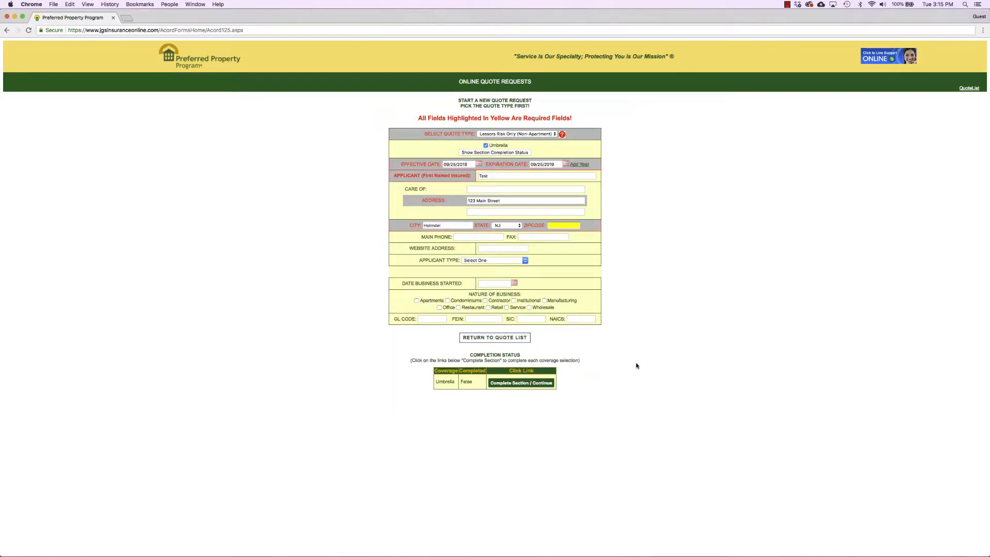
{"action": "left_click", "coordinate": [570, 225]}
{"action": "type", "text": "07733"}
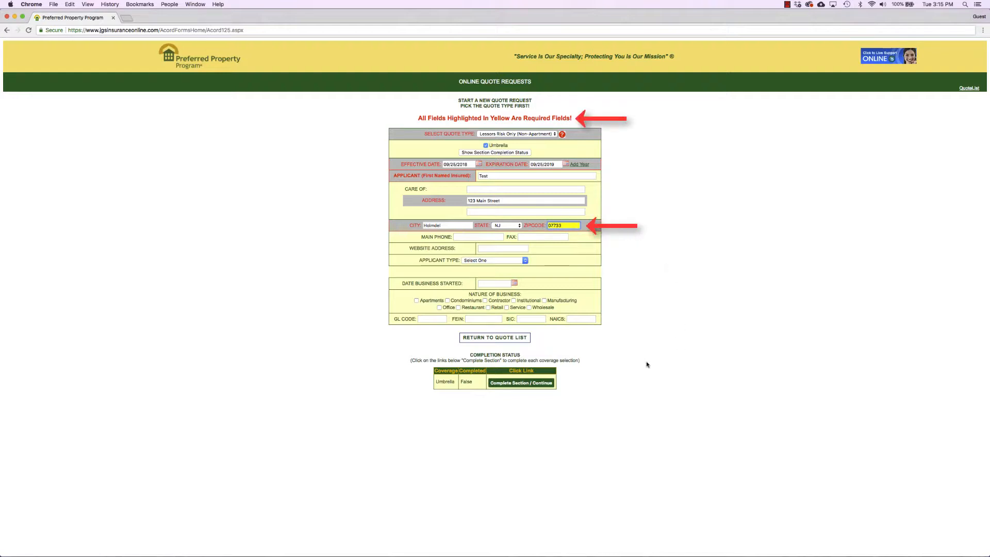
{"action": "left_click", "coordinate": [546, 383]}
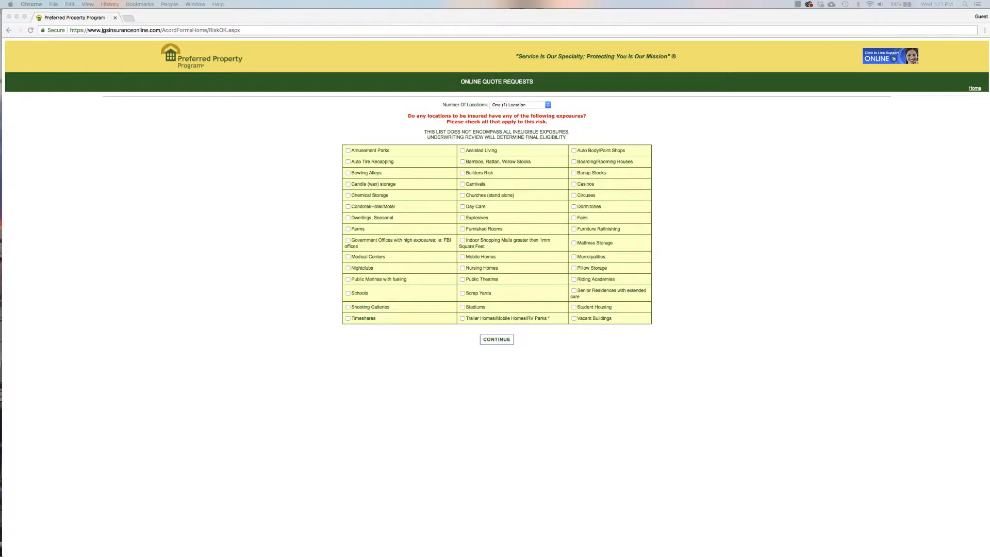
Step: Try to continue with the Explosives exposure marked for the location, and clear that exposure
{"action": "left_click", "coordinate": [657, 338]}
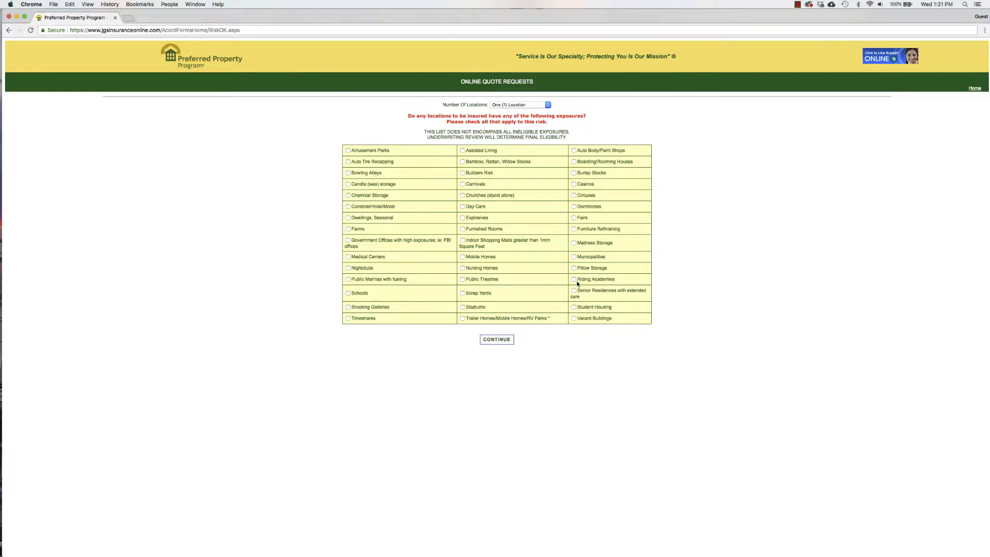
{"action": "left_click", "coordinate": [462, 218]}
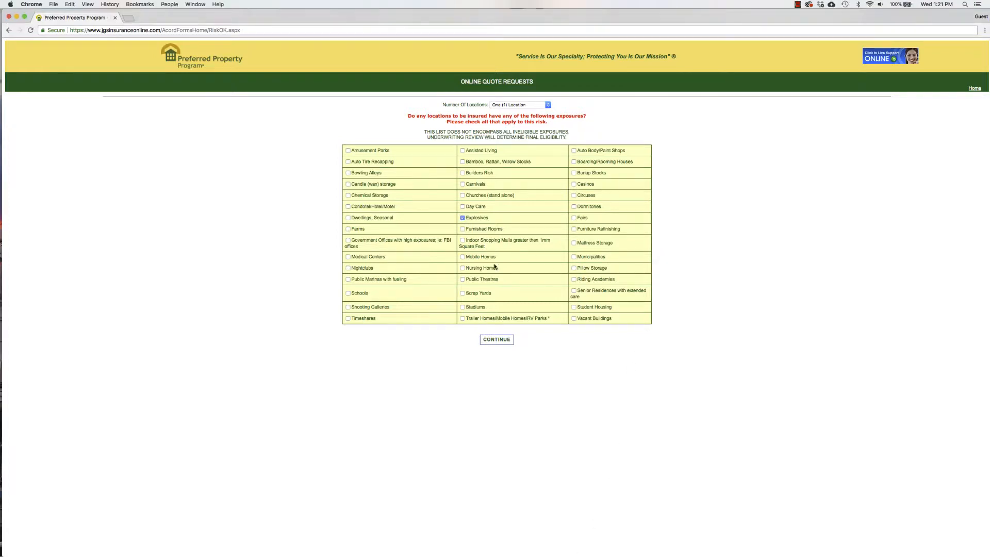
{"action": "left_click", "coordinate": [499, 339]}
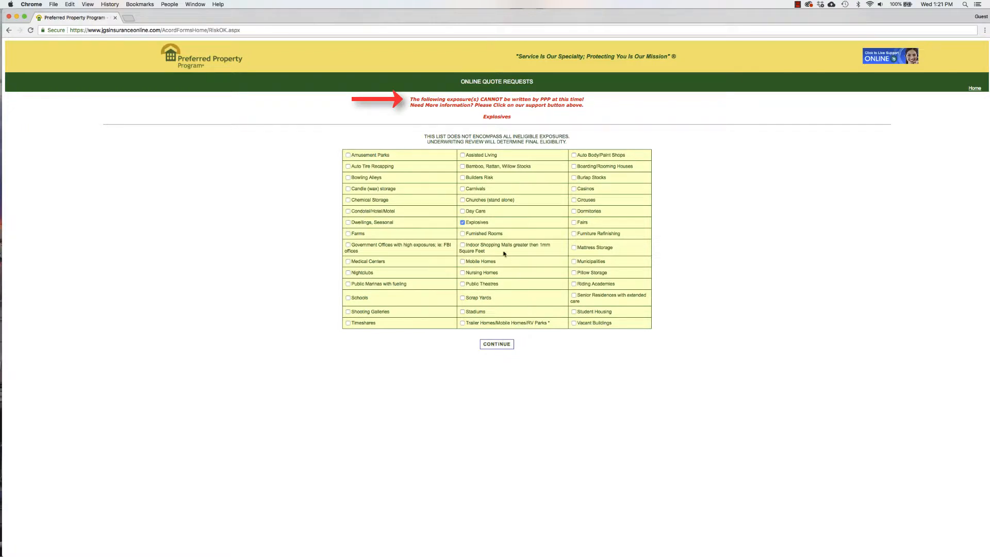
{"action": "left_click", "coordinate": [463, 222]}
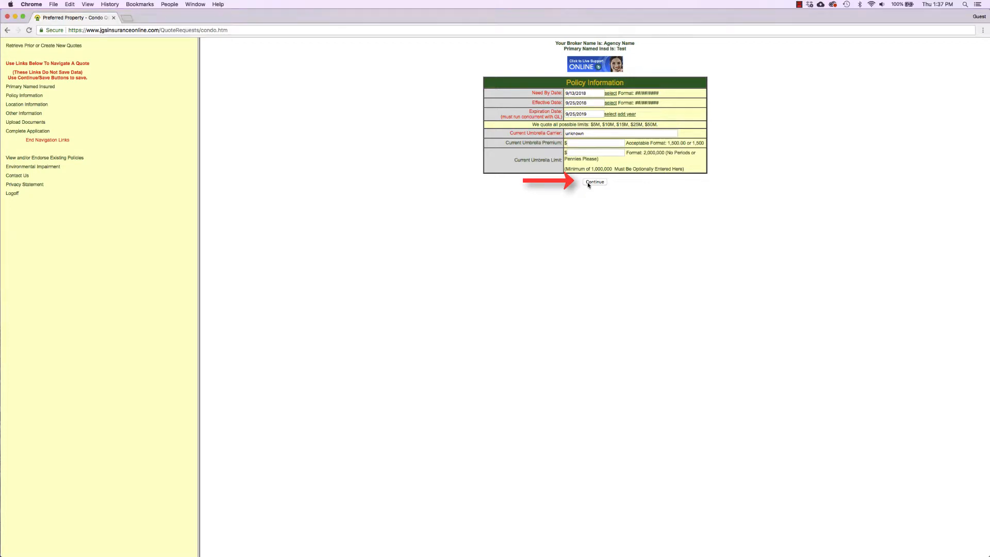
Step: Submit the policy information and add a new property location to the quote with its applicant and rating details
{"action": "left_click", "coordinate": [591, 182]}
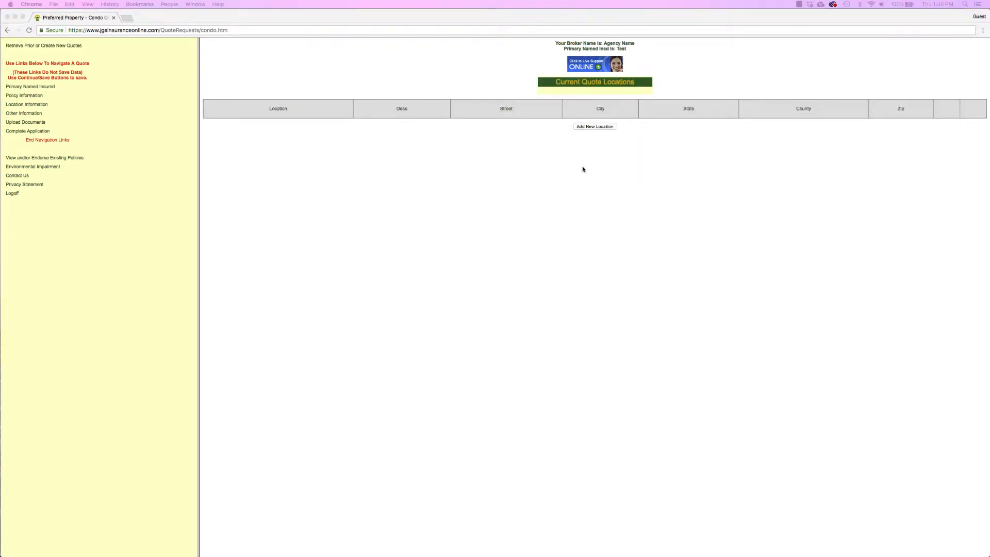
{"action": "left_click", "coordinate": [589, 128]}
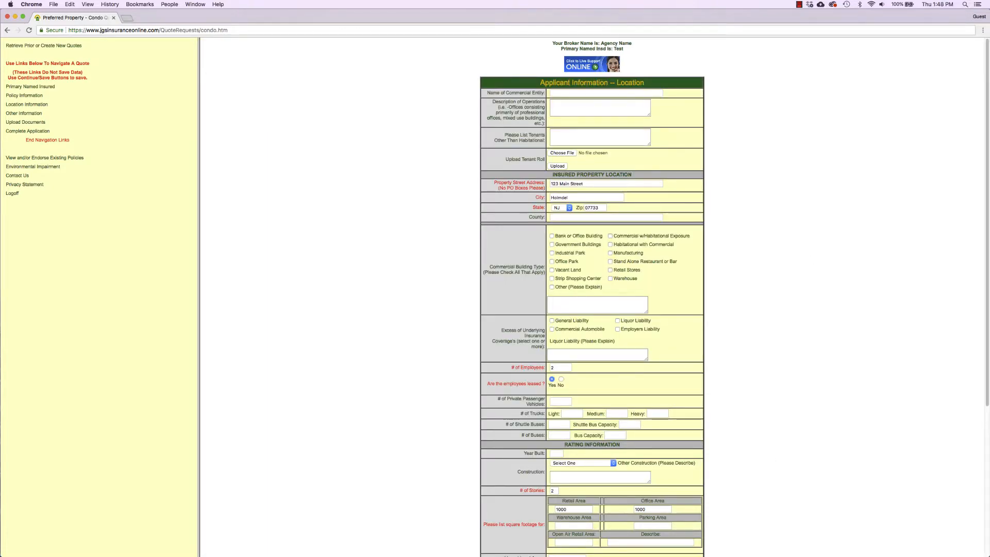
{"action": "key", "text": "super+alt+2"}
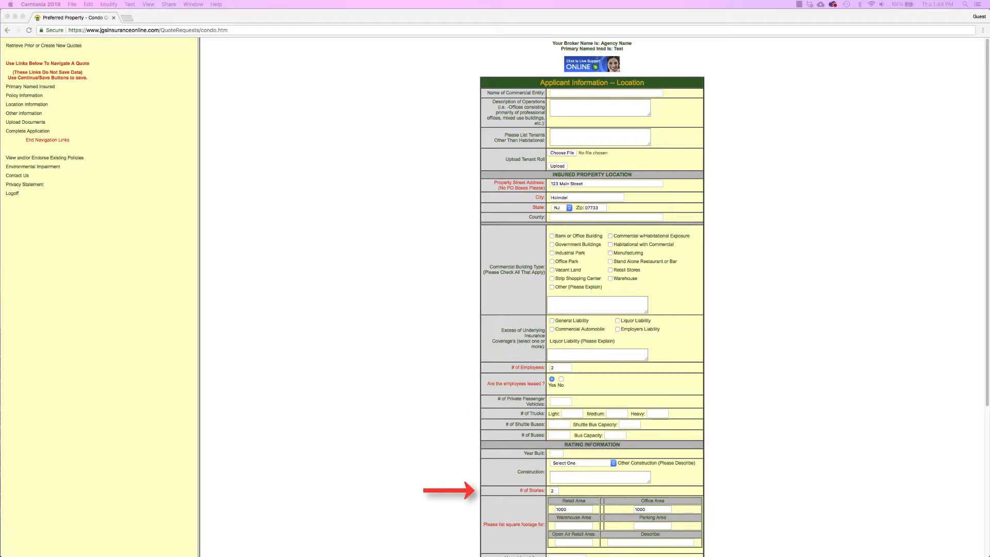
{"action": "left_click", "coordinate": [746, 485]}
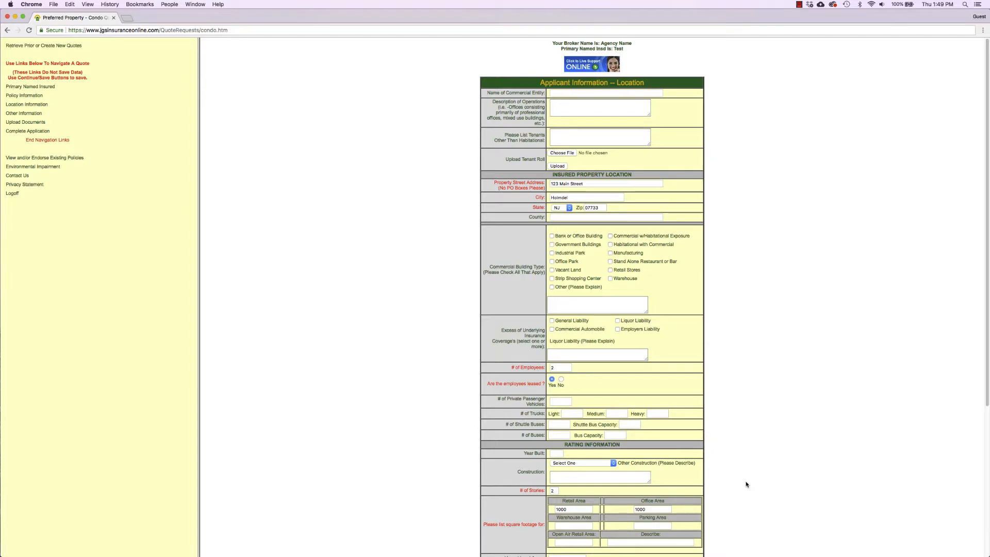
{"action": "scroll", "coordinate": [746, 485], "scroll_direction": "down", "scroll_amount": 5}
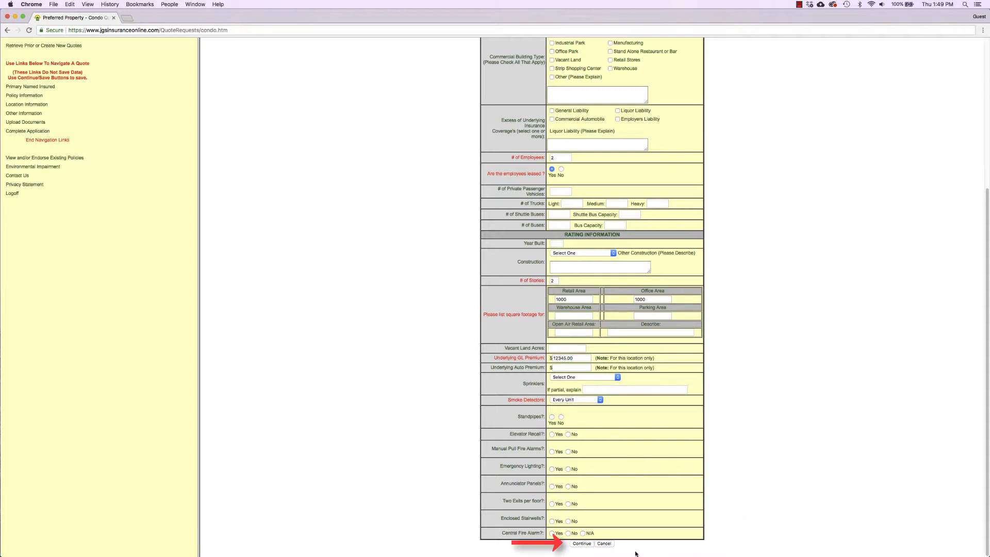
{"action": "left_click", "coordinate": [586, 544]}
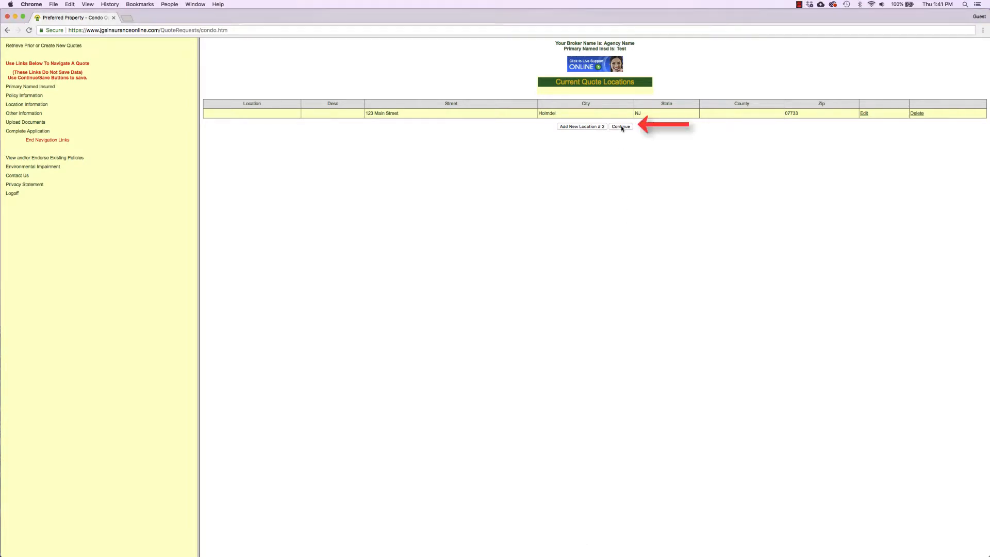
Step: Proceed from the location list, review the exposure, boiler, underlying liability and loss history sections, and submit them
{"action": "left_click", "coordinate": [621, 126]}
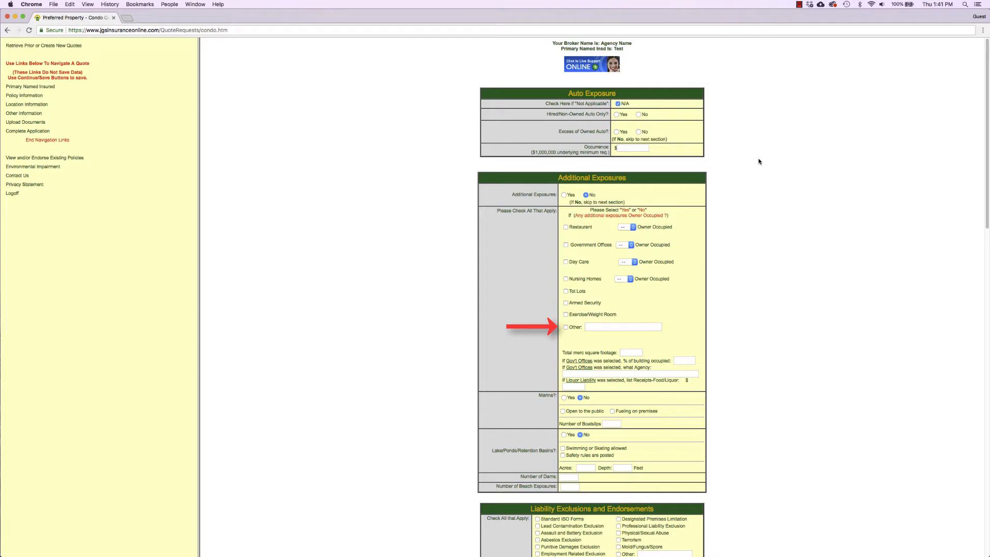
{"action": "scroll", "coordinate": [758, 161], "scroll_direction": "down", "scroll_amount": 10}
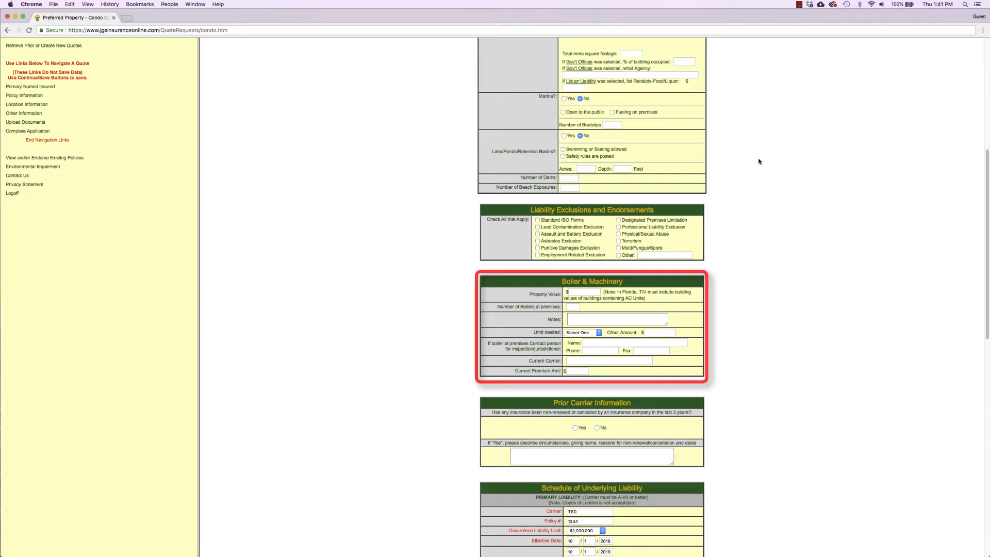
{"action": "scroll", "coordinate": [759, 161], "scroll_direction": "down", "scroll_amount": 10}
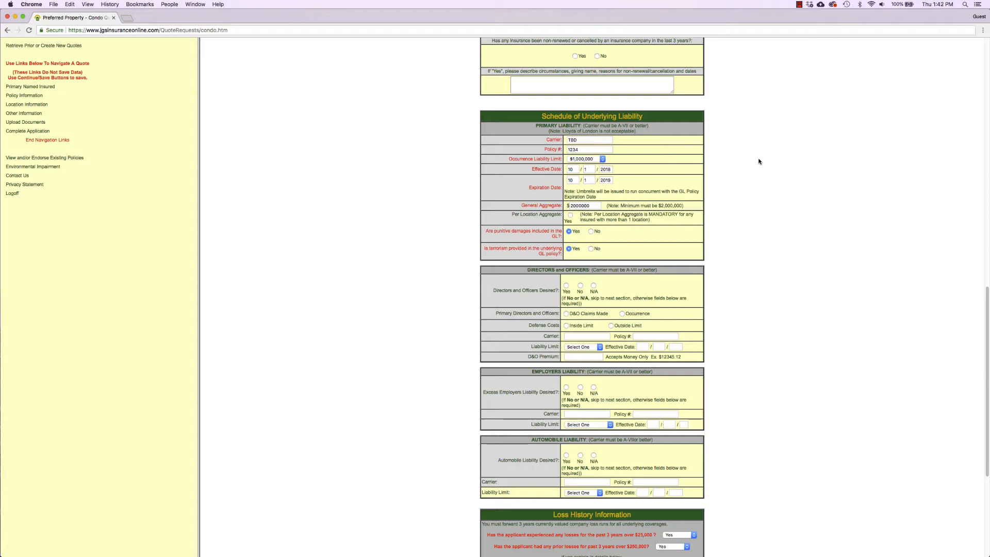
{"action": "scroll", "coordinate": [758, 161], "scroll_direction": "down", "scroll_amount": 5}
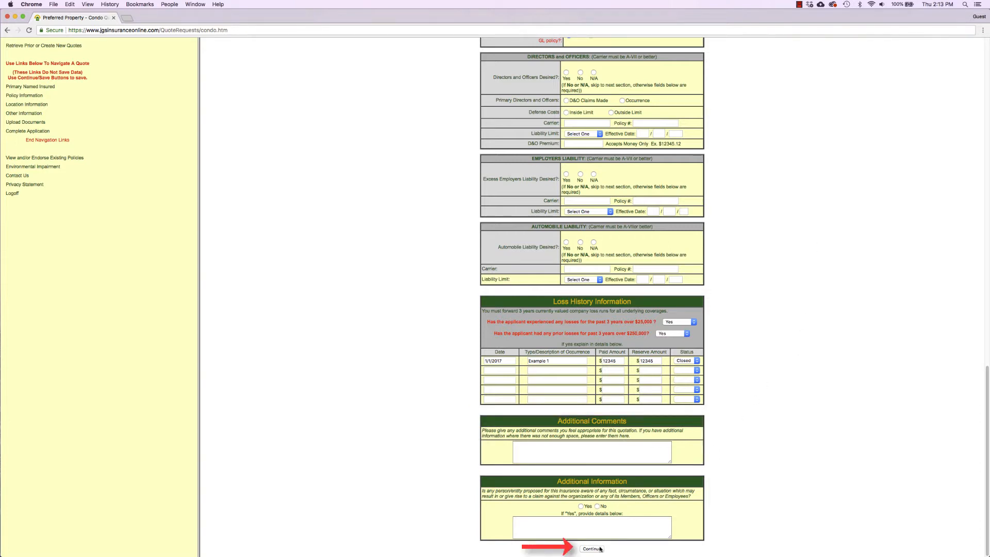
{"action": "left_click", "coordinate": [600, 549]}
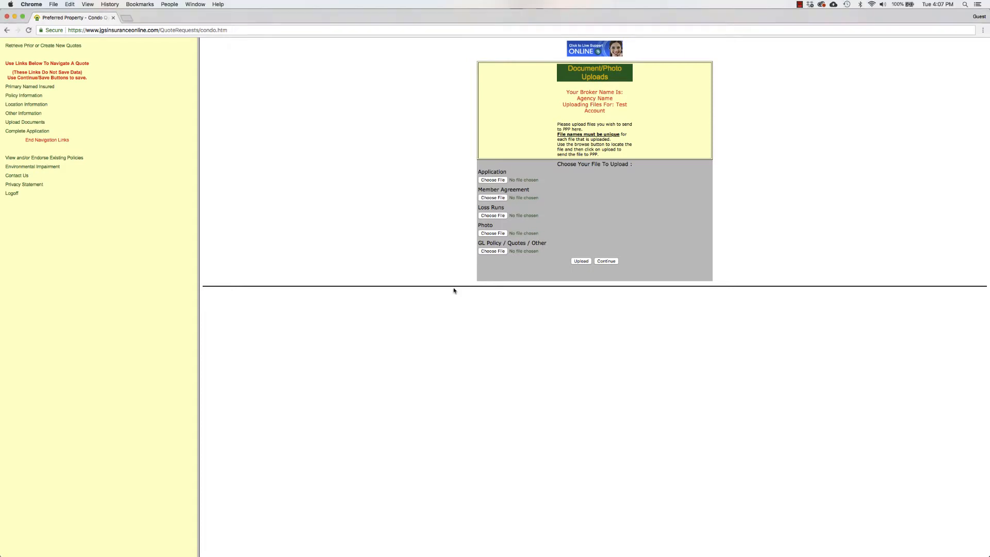
Step: Choose Application.pdf from the Documents folder on the Desktop as the Application file for upload
{"action": "left_click", "coordinate": [485, 180]}
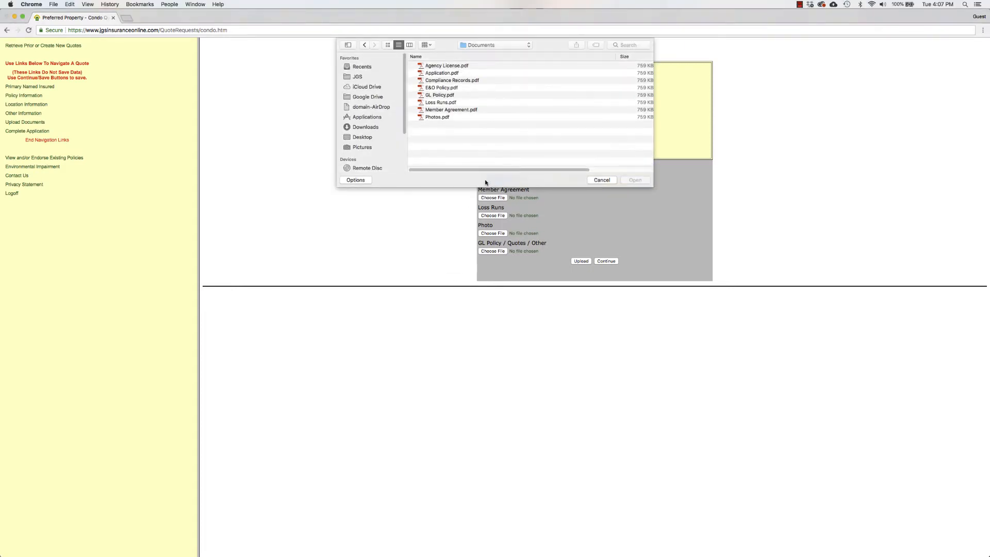
{"action": "left_click", "coordinate": [362, 138]}
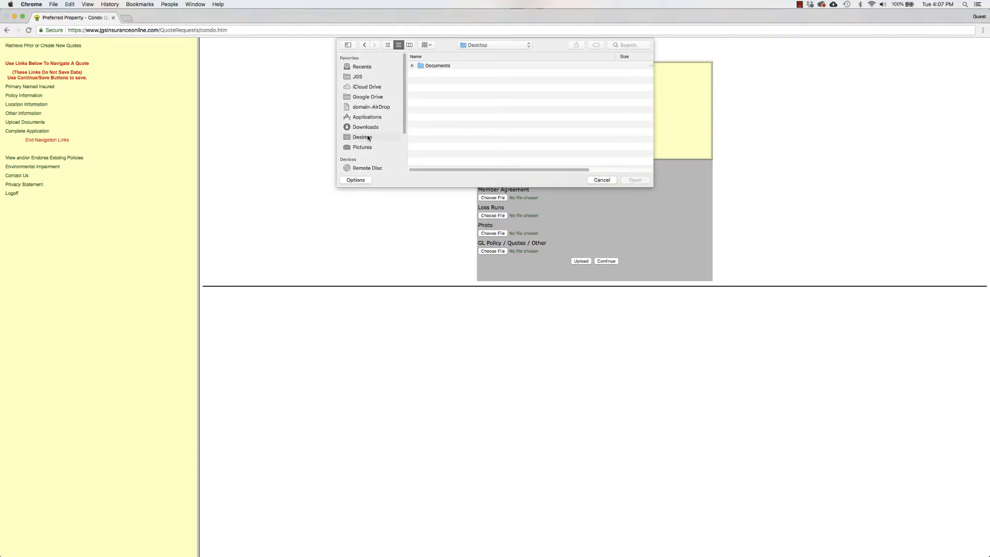
{"action": "double_click", "coordinate": [437, 66]}
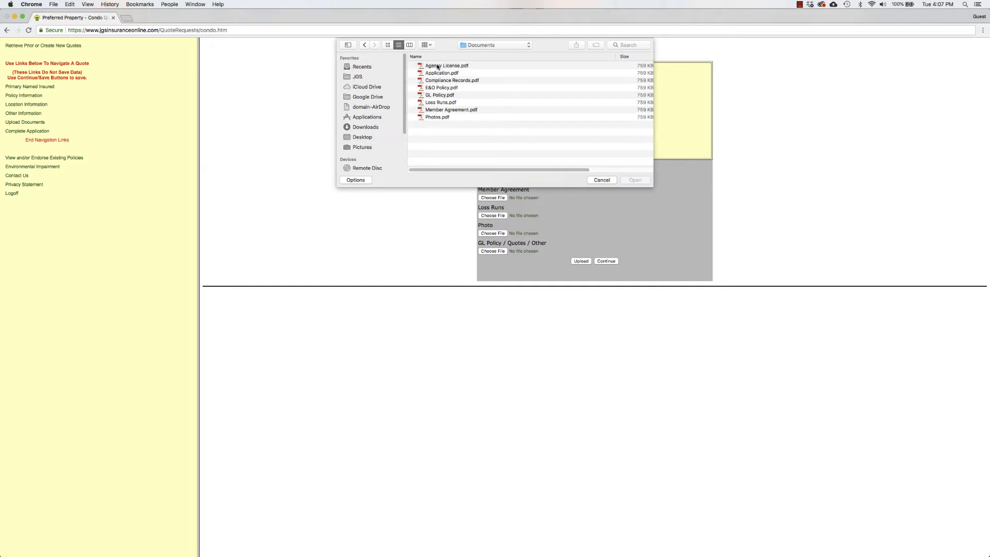
{"action": "left_click", "coordinate": [442, 73]}
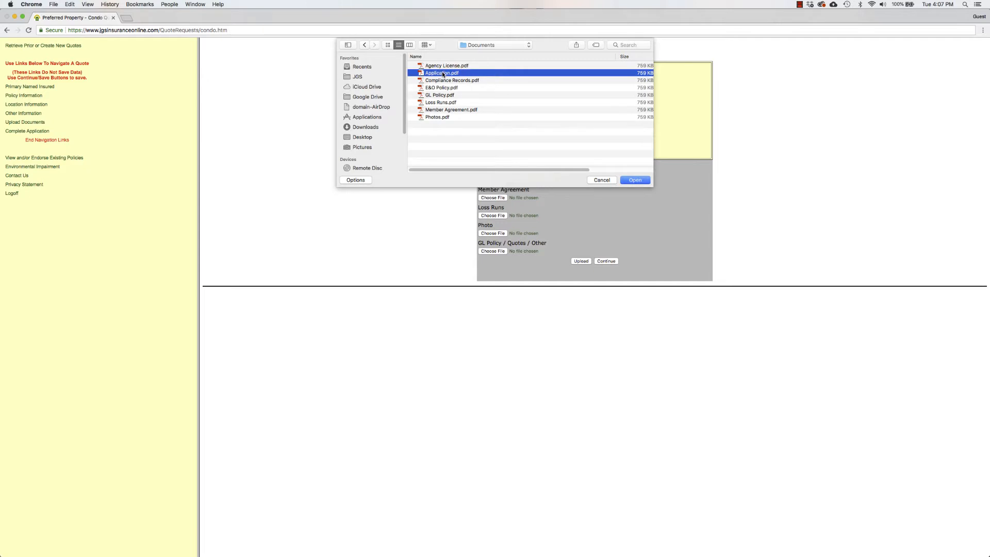
{"action": "left_click", "coordinate": [635, 181]}
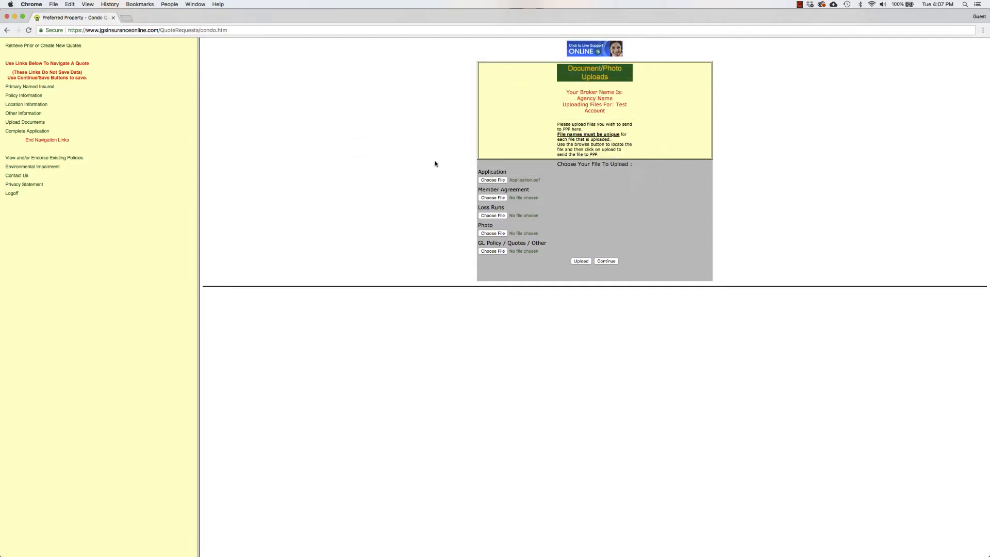
Step: Choose Member Agreement.pdf as the Member Agreement file for upload
{"action": "left_click", "coordinate": [485, 198]}
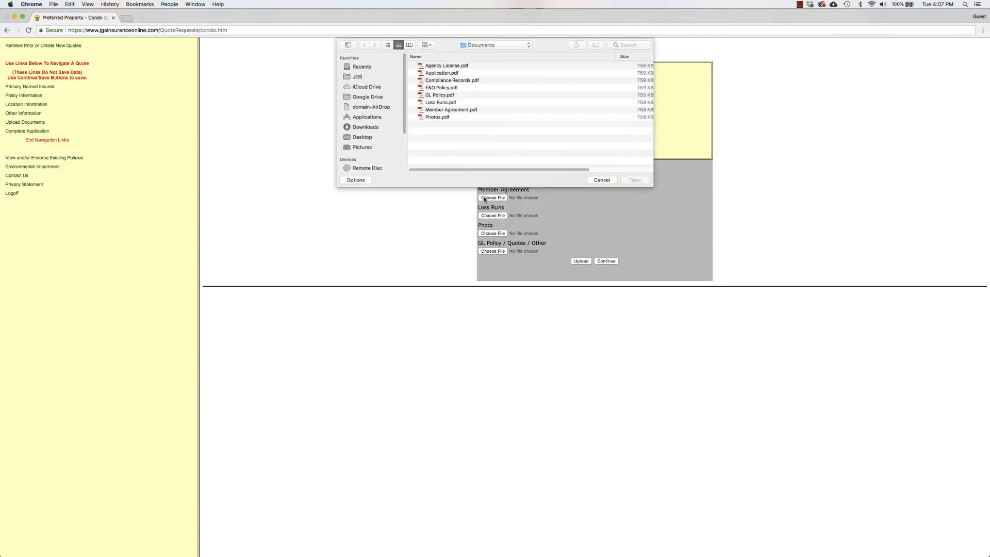
{"action": "left_click", "coordinate": [453, 110]}
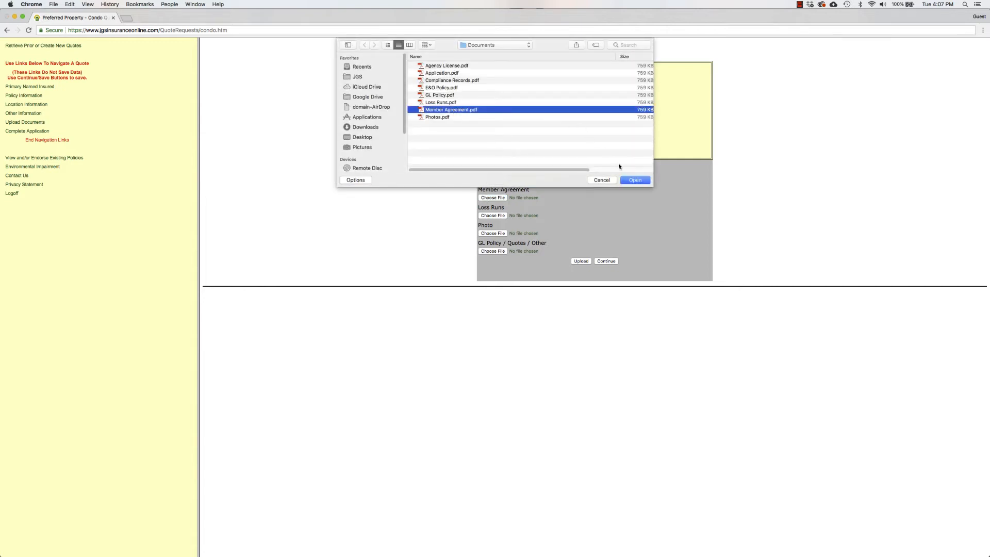
{"action": "left_click", "coordinate": [626, 179]}
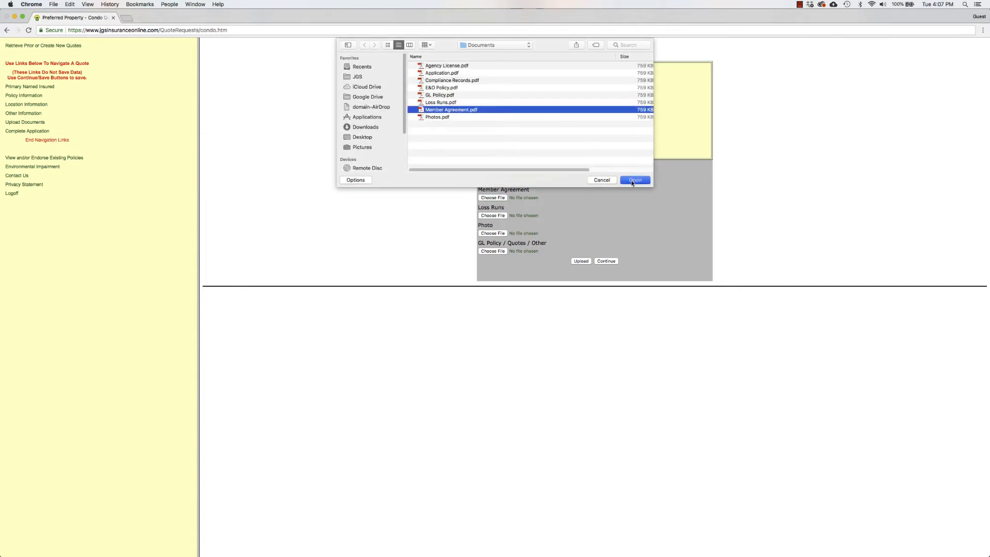
Step: Choose Loss Runs.pdf as the Loss Runs file and Photos.pdf as the Photo file for upload
{"action": "left_click", "coordinate": [487, 215]}
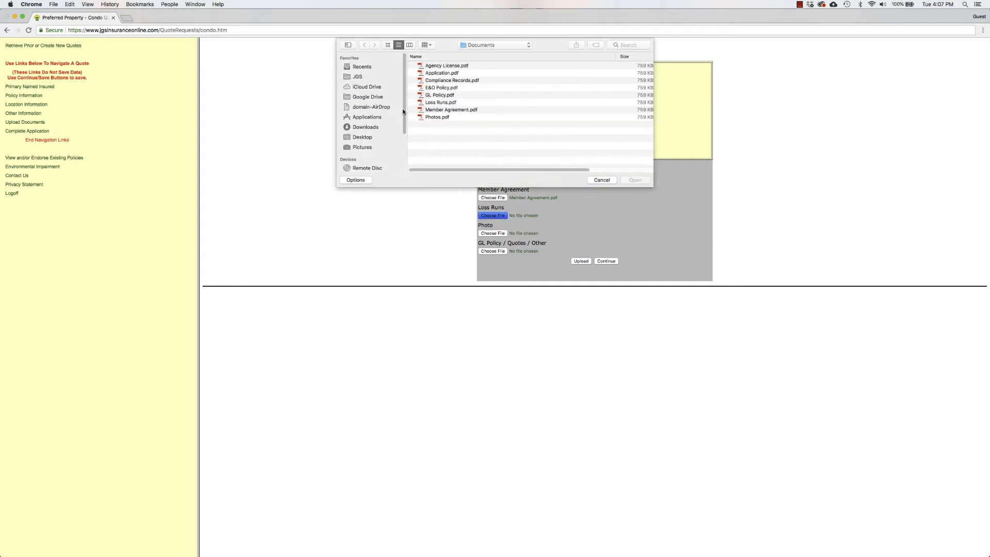
{"action": "left_click", "coordinate": [441, 102]}
{"action": "left_click", "coordinate": [629, 179]}
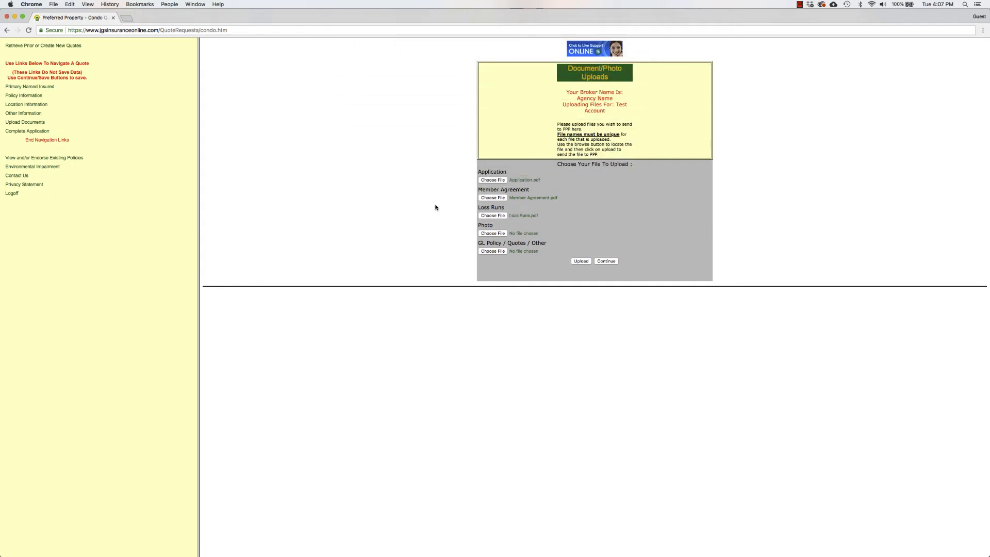
{"action": "left_click", "coordinate": [491, 233]}
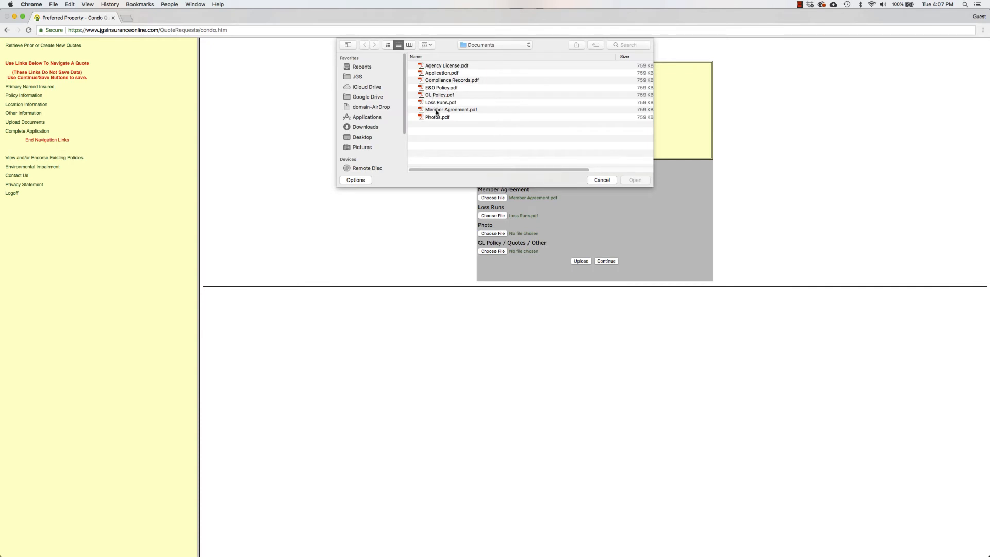
{"action": "left_click", "coordinate": [437, 117]}
{"action": "left_click", "coordinate": [635, 180]}
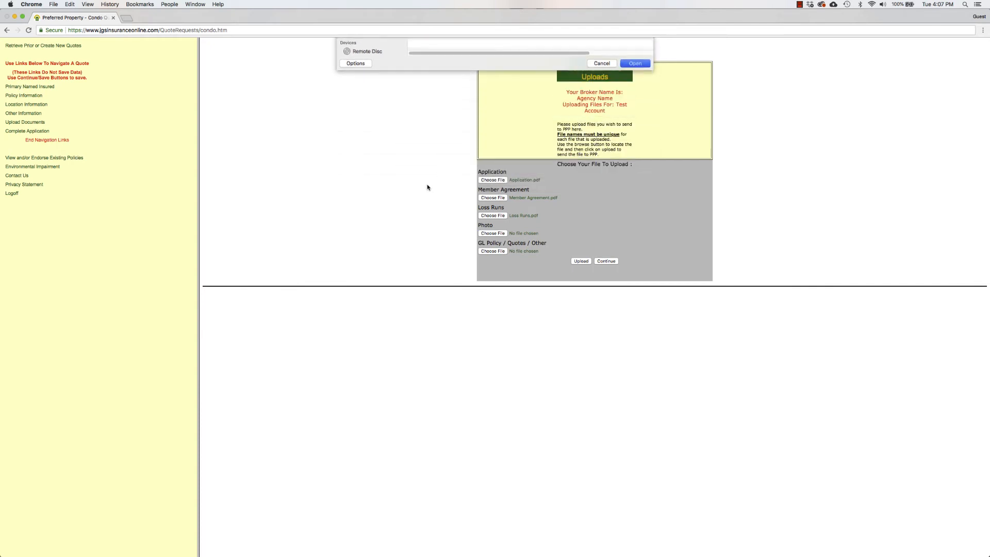
Step: Choose GL Policy.pdf as the GL Policy / Quotes / Other file and upload all the selected documents
{"action": "left_click", "coordinate": [492, 251]}
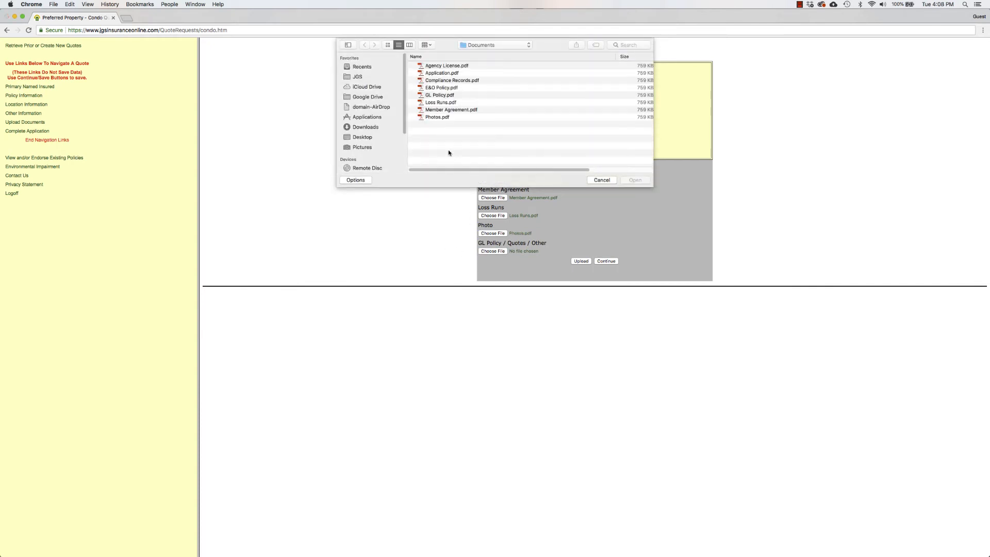
{"action": "left_click", "coordinate": [442, 95]}
{"action": "left_click", "coordinate": [634, 179]}
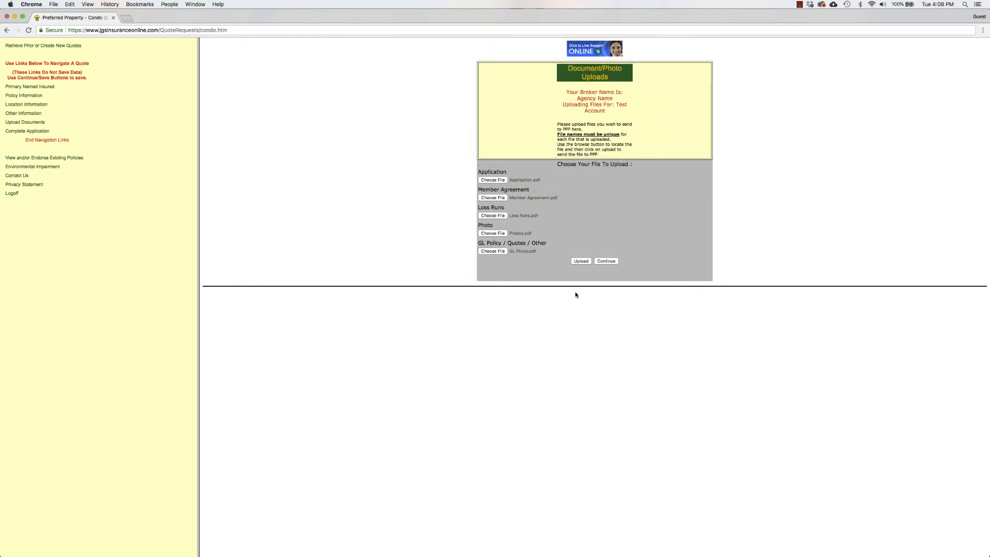
{"action": "left_click", "coordinate": [578, 261]}
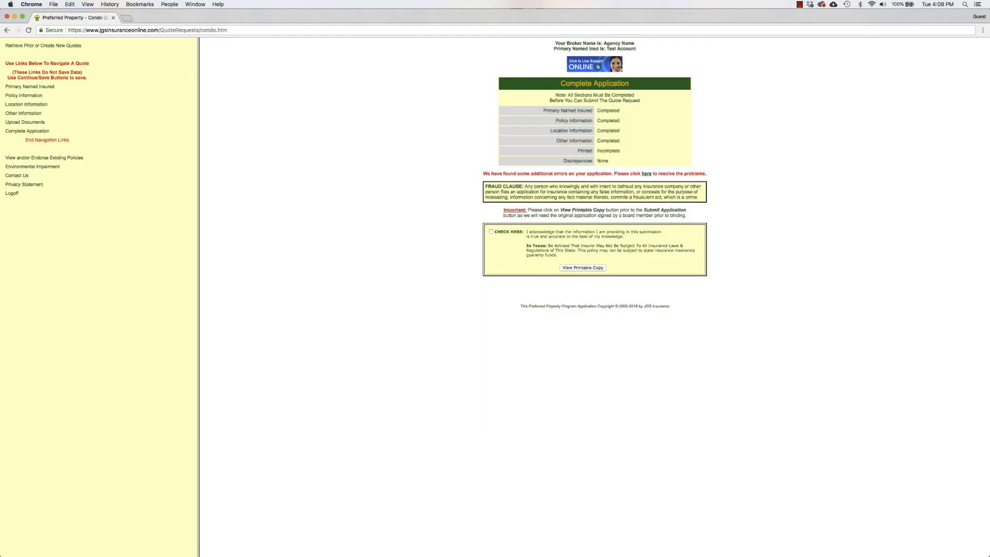
{"action": "key", "text": "super+alt+2"}
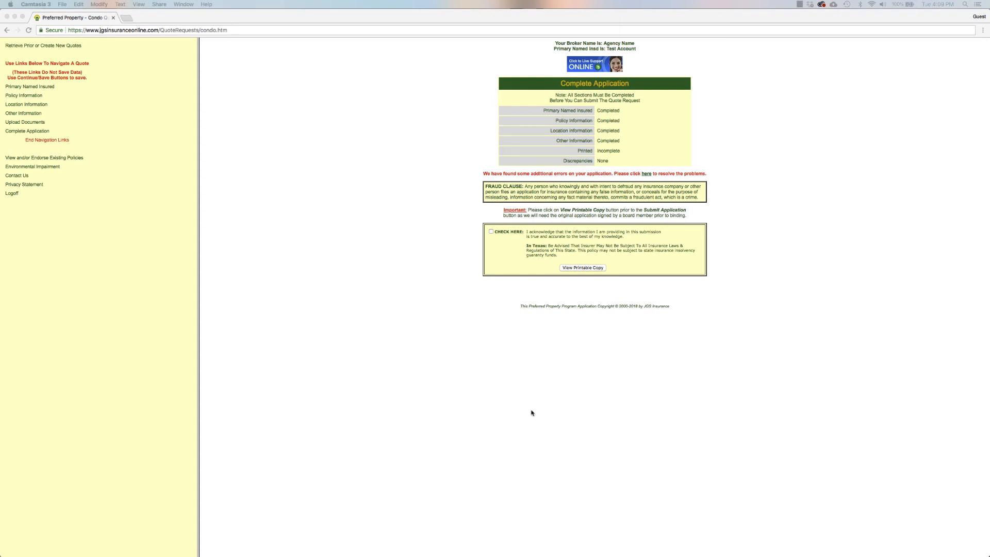
{"action": "left_click", "coordinate": [560, 353]}
Step: Open the printable copy of the application and review it from the agency information through the loss history and unacceptable exposures
{"action": "left_click", "coordinate": [569, 269]}
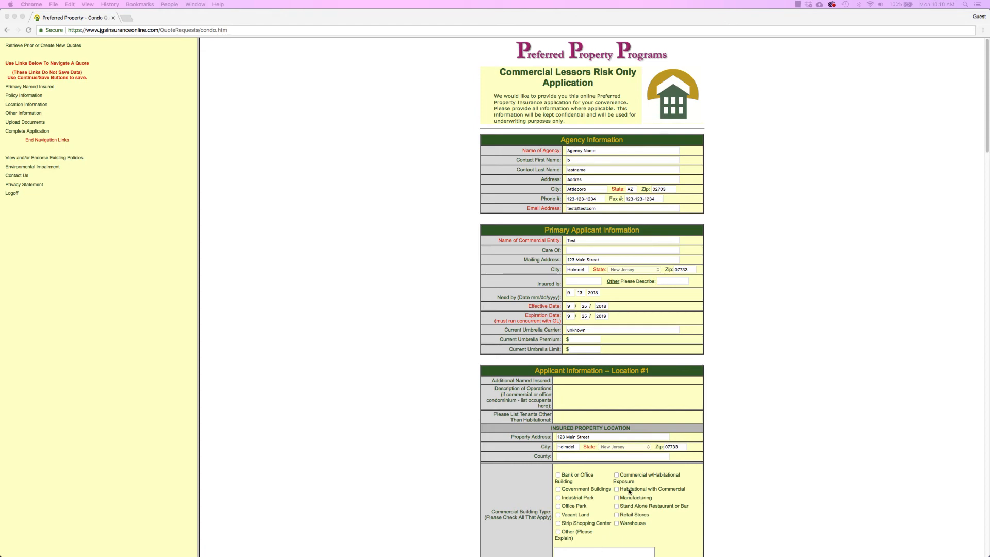
{"action": "scroll", "coordinate": [737, 456], "scroll_direction": "down", "scroll_amount": 5}
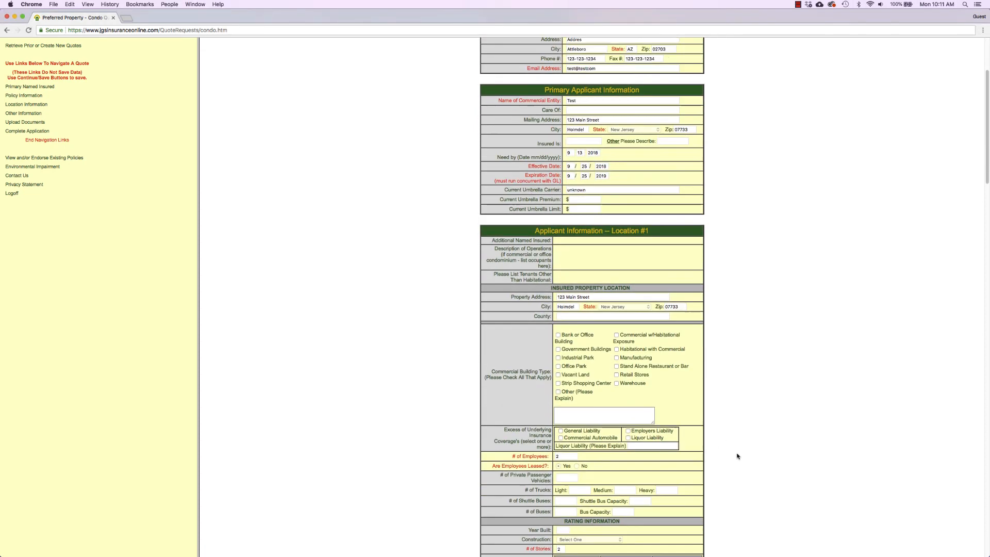
{"action": "scroll", "coordinate": [737, 456], "scroll_direction": "down", "scroll_amount": 7}
{"action": "scroll", "coordinate": [737, 456], "scroll_direction": "down", "scroll_amount": 7}
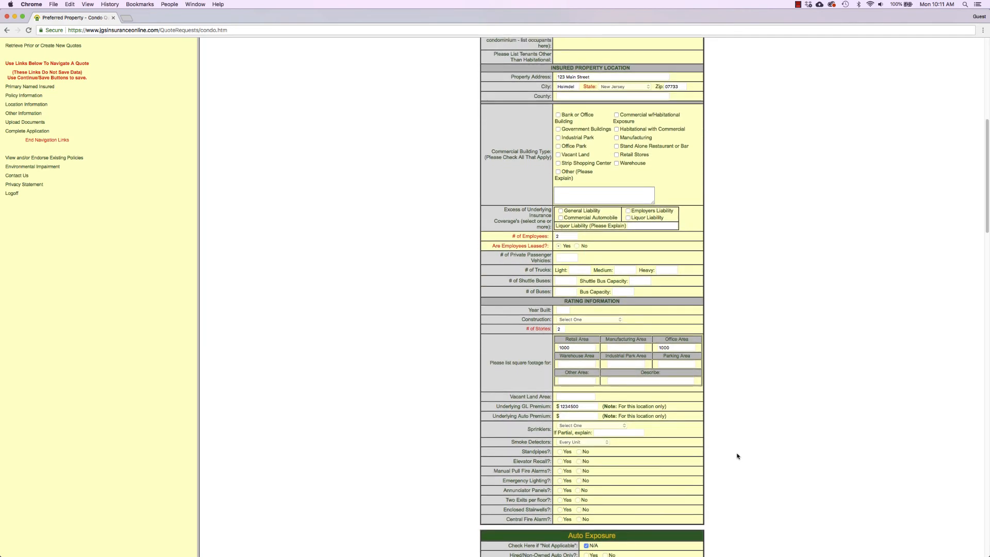
{"action": "scroll", "coordinate": [737, 456], "scroll_direction": "down", "scroll_amount": 20}
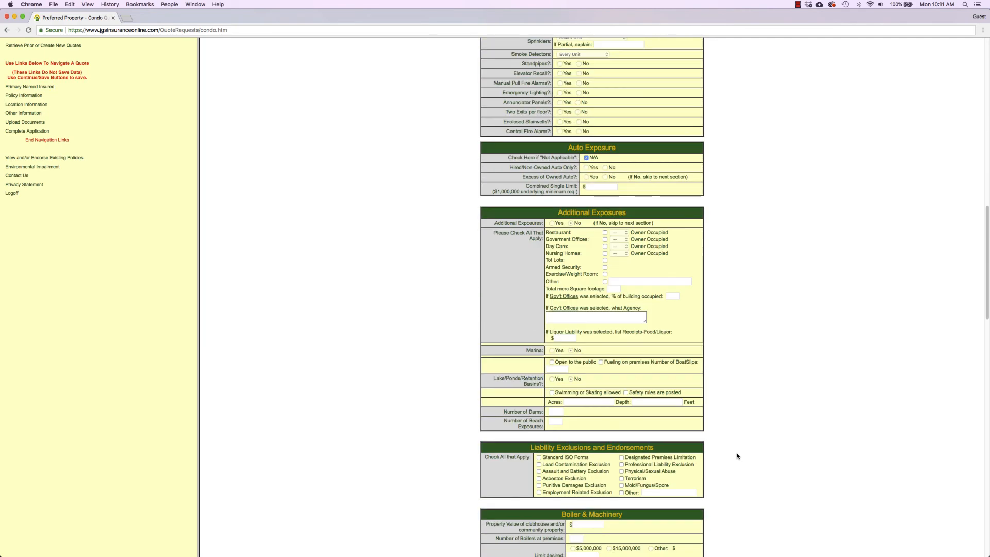
{"action": "scroll", "coordinate": [737, 456], "scroll_direction": "down", "scroll_amount": 14}
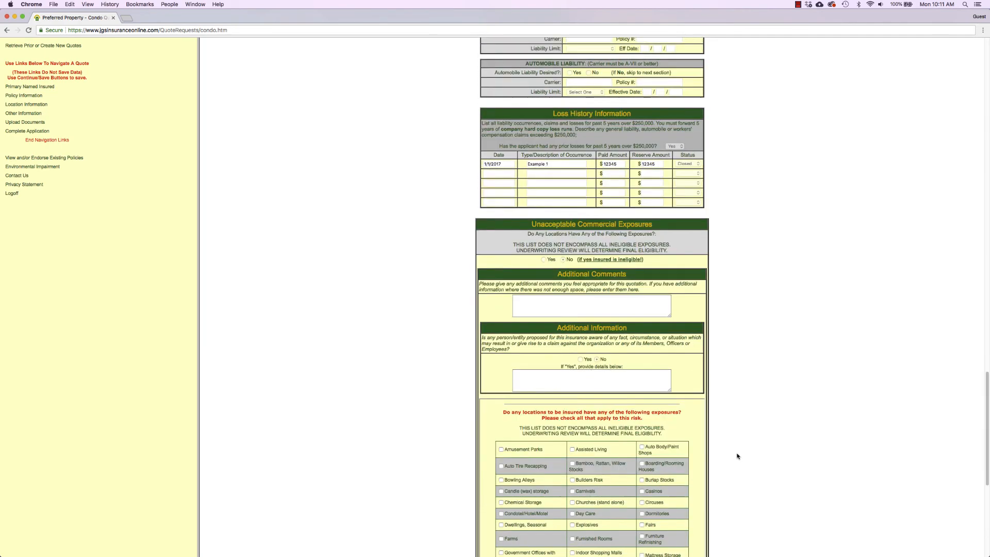